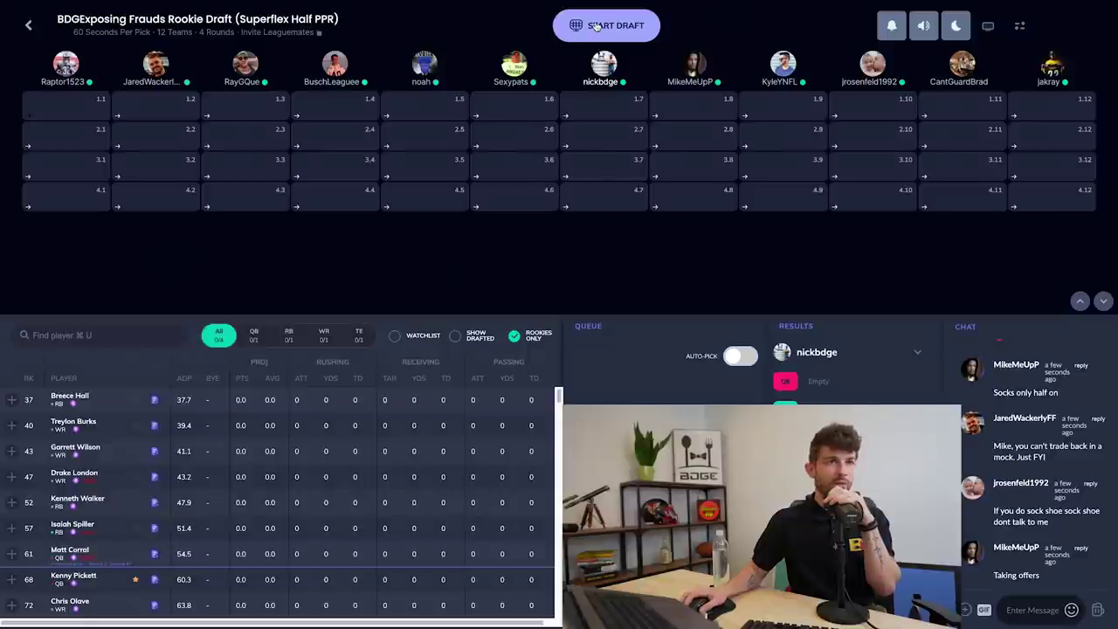
# Step: Start the 12-team rookie mock draft and confirm it in the dialog
pyautogui.click(596, 26)
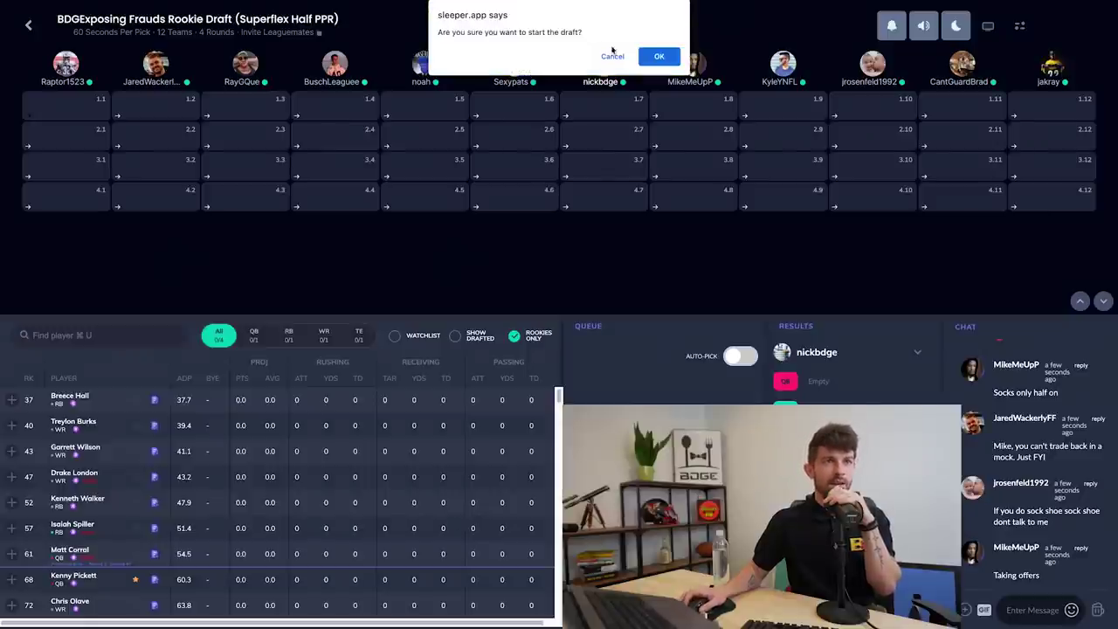
pyautogui.click(655, 57)
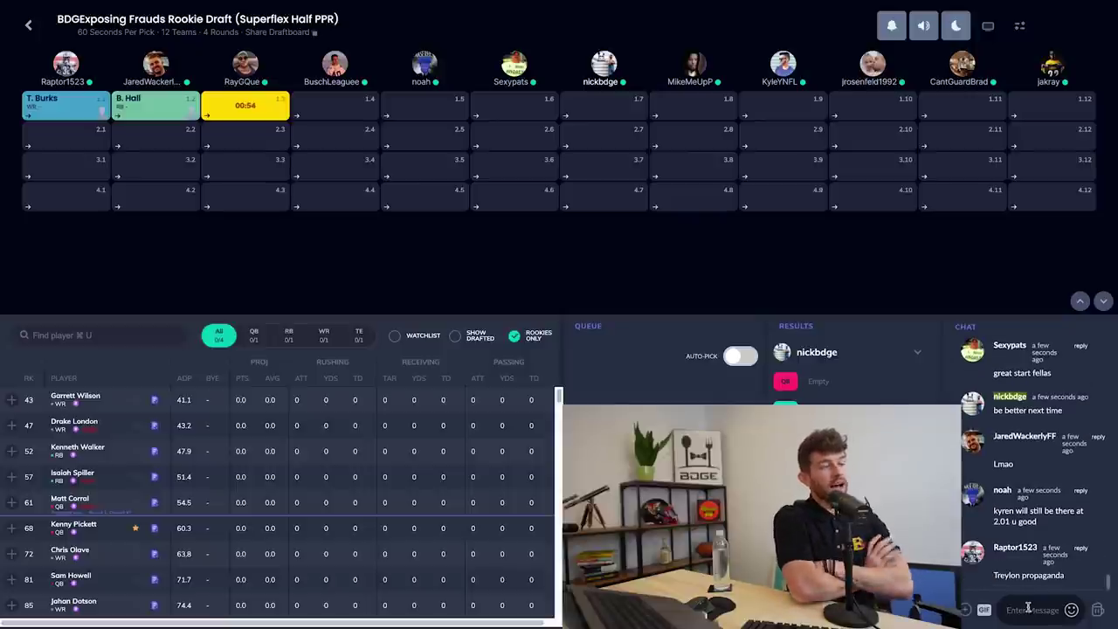
# Step: Focus the chat box while the other teams draft M. Willis, D. London, K. Walker and G. Wilson
pyautogui.click(1028, 609)
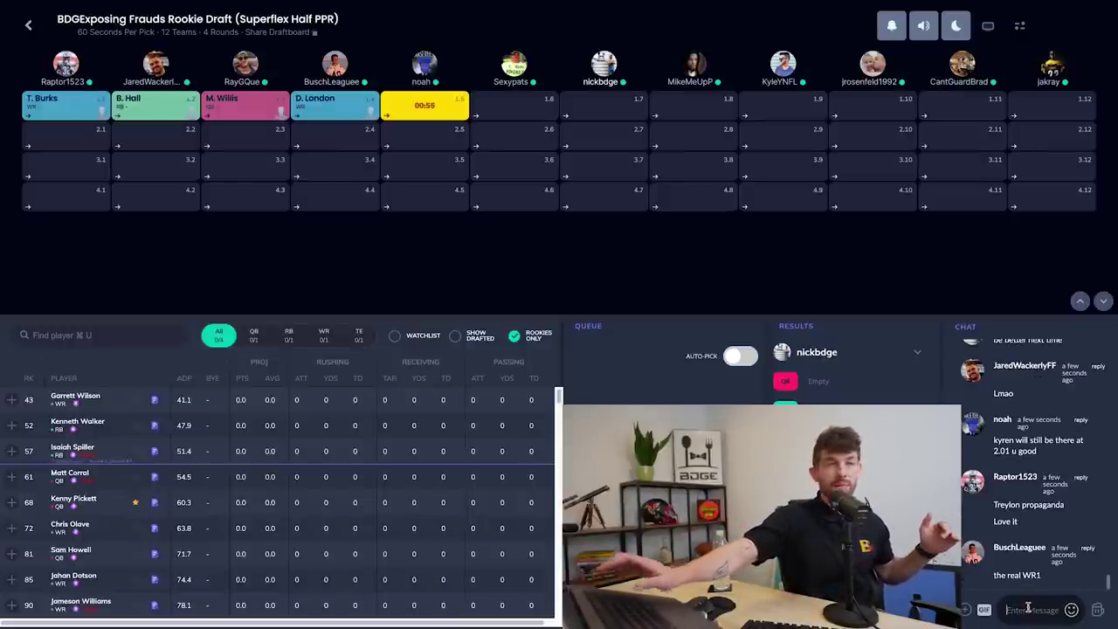
pyautogui.click(1028, 609)
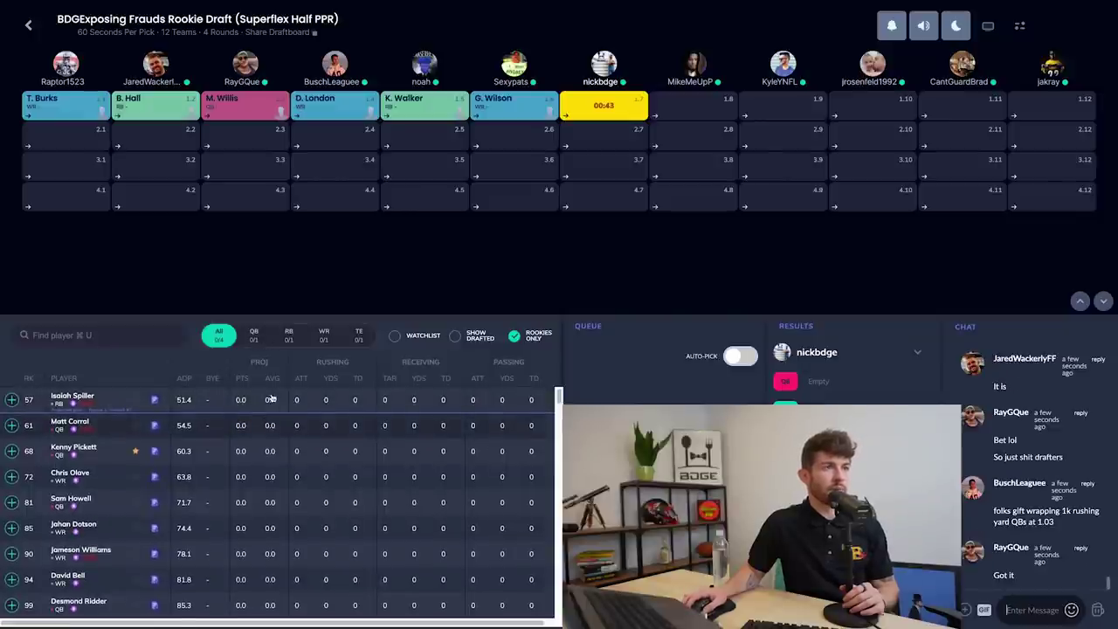
# Step: Filter available players to quarterbacks and draft Kenny Pickett at pick 1.7
pyautogui.click(258, 341)
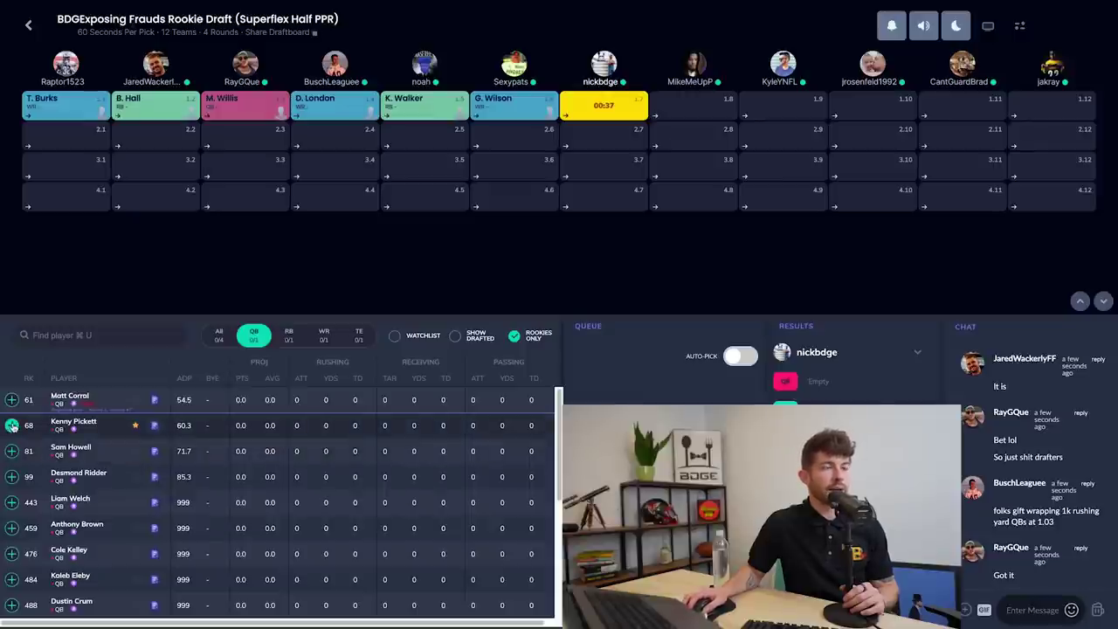
pyautogui.click(318, 334)
pyautogui.click(262, 336)
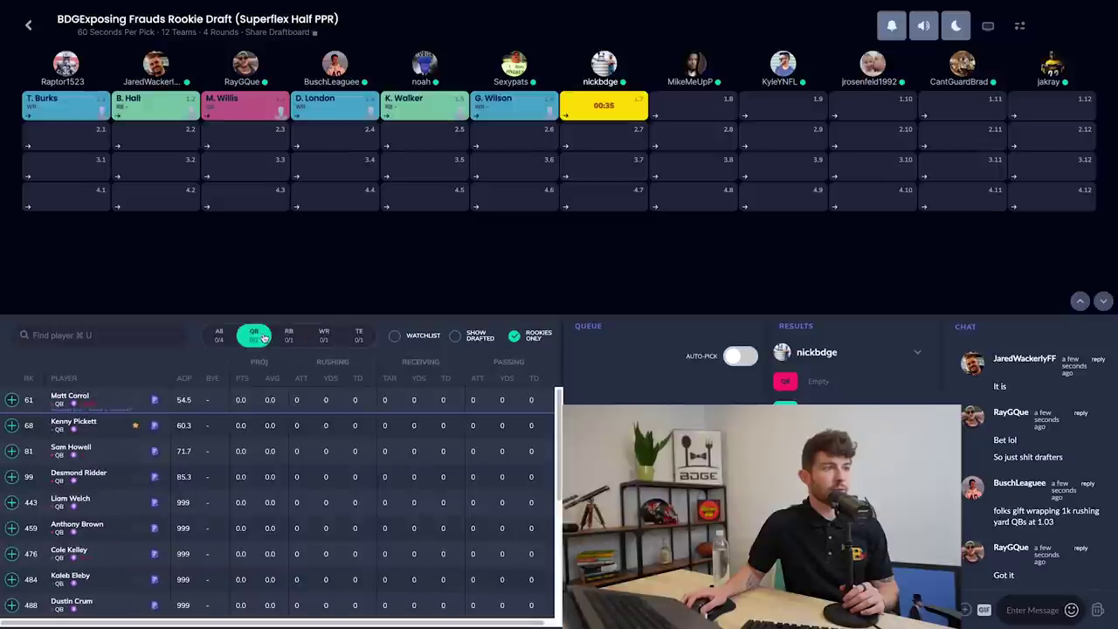
pyautogui.click(12, 425)
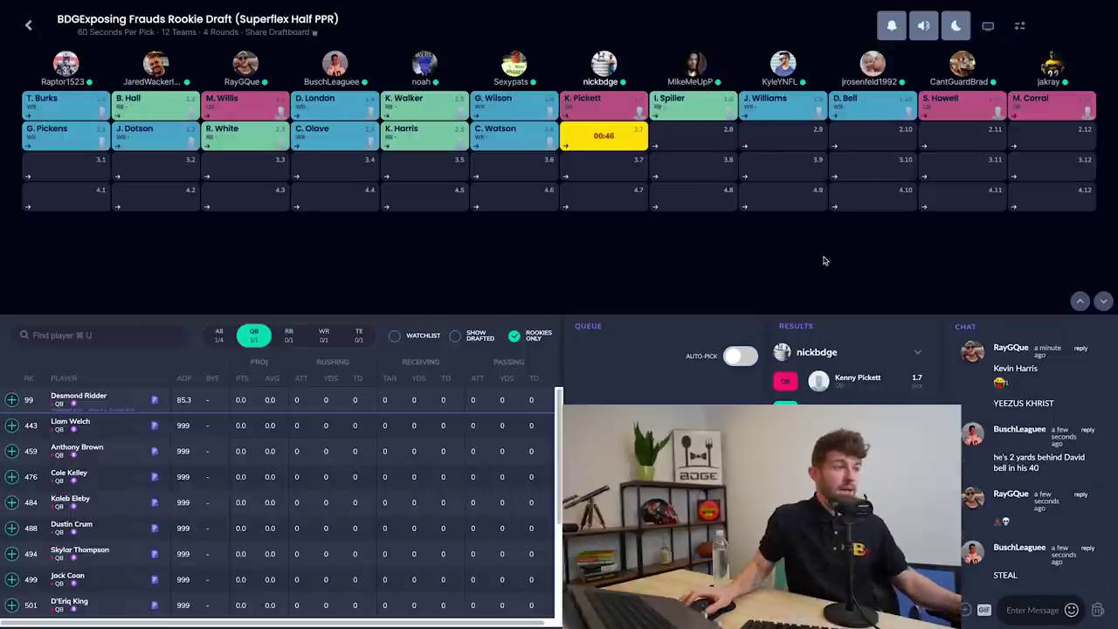
pyautogui.click(301, 337)
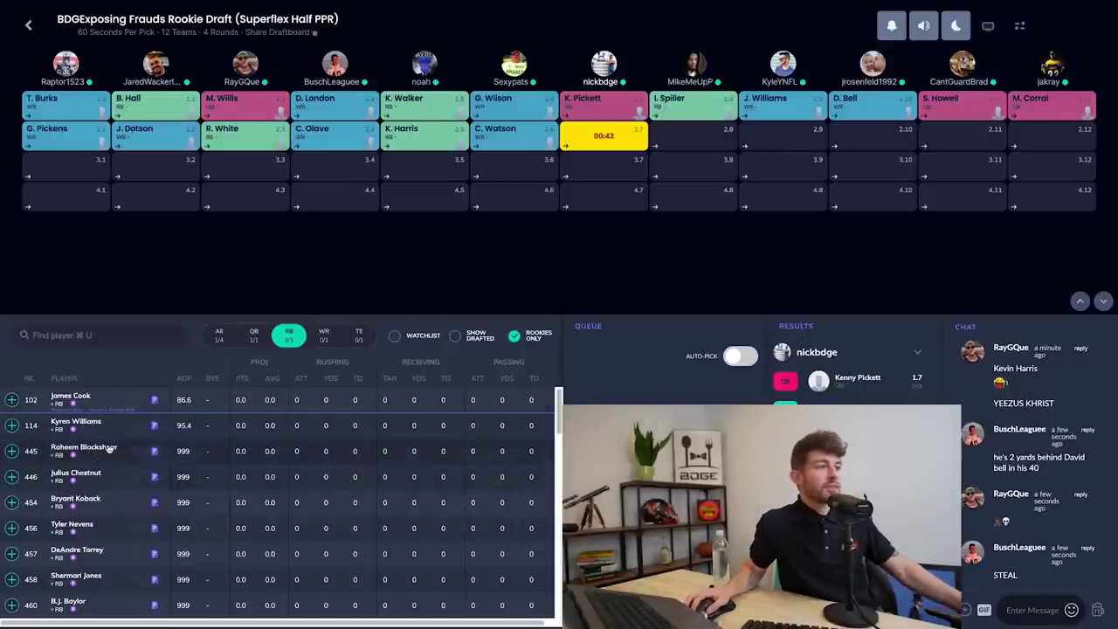
pyautogui.click(323, 336)
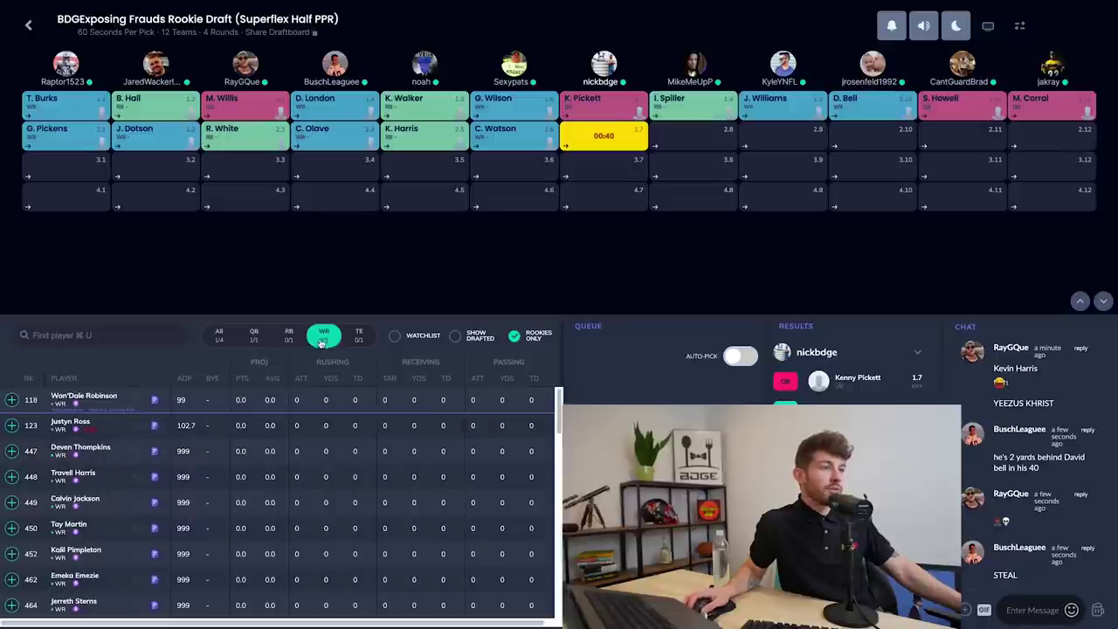
pyautogui.scroll(-5, 117, 449)
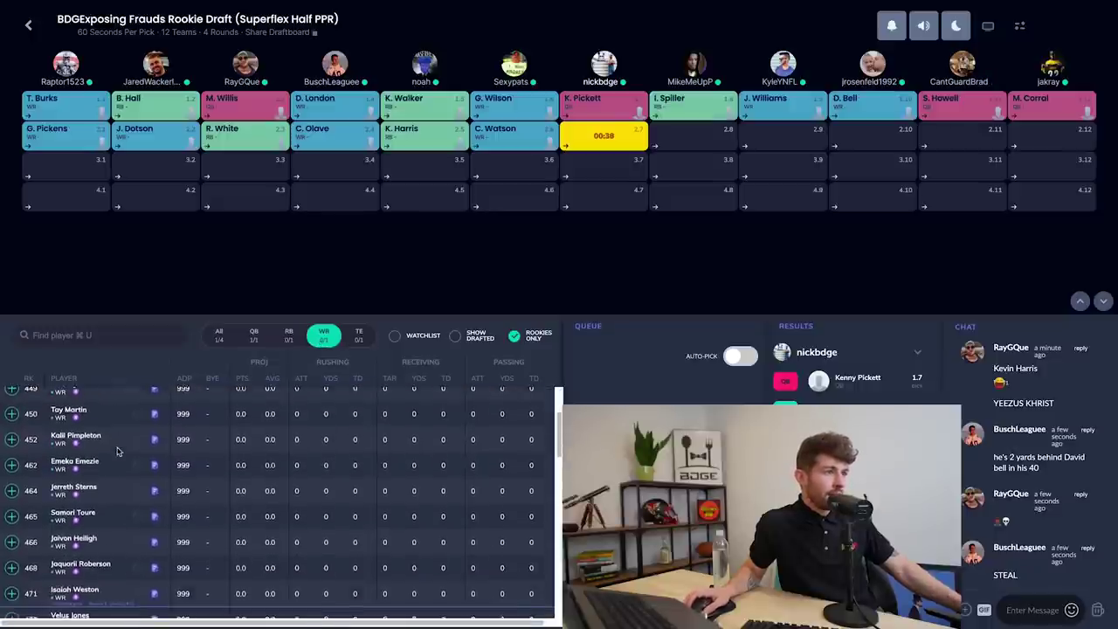
pyautogui.scroll(5, 117, 449)
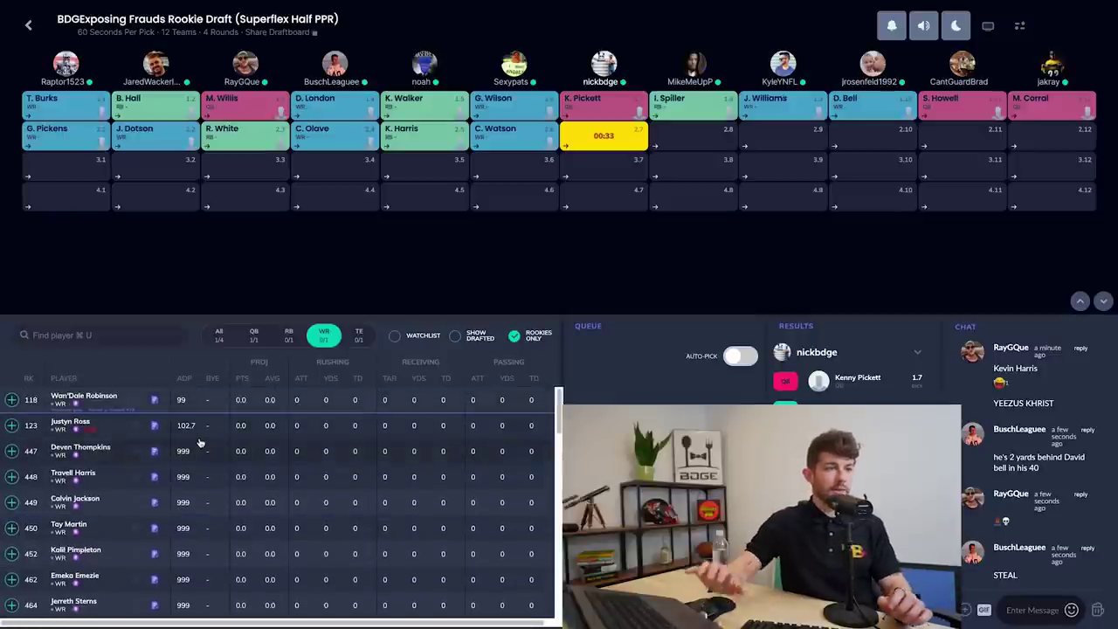
pyautogui.scroll(-5, 198, 443)
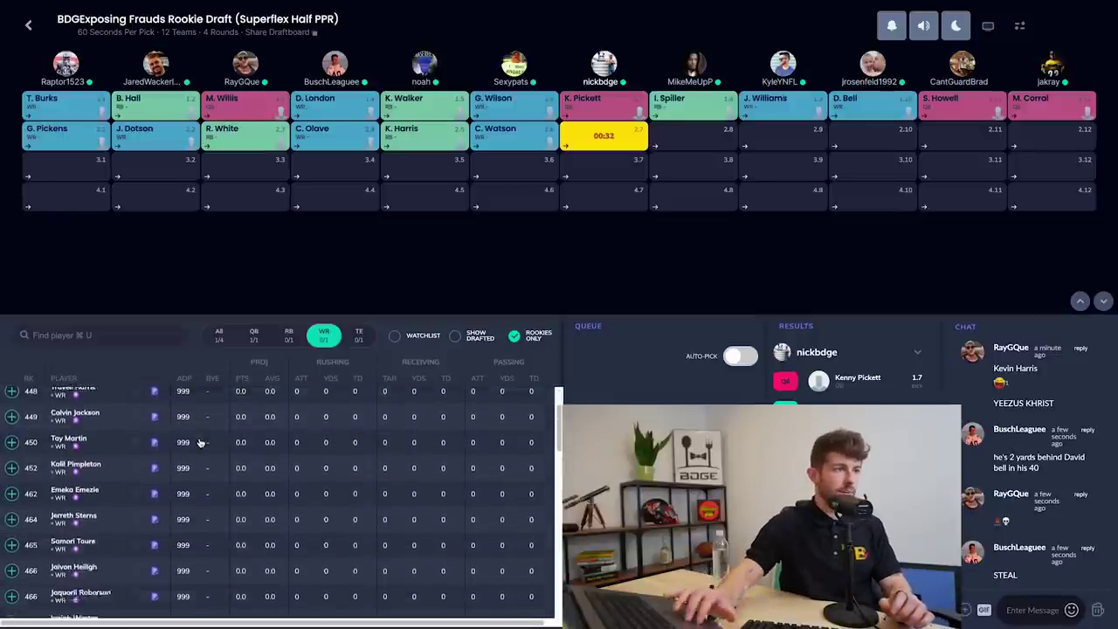
pyautogui.click(214, 339)
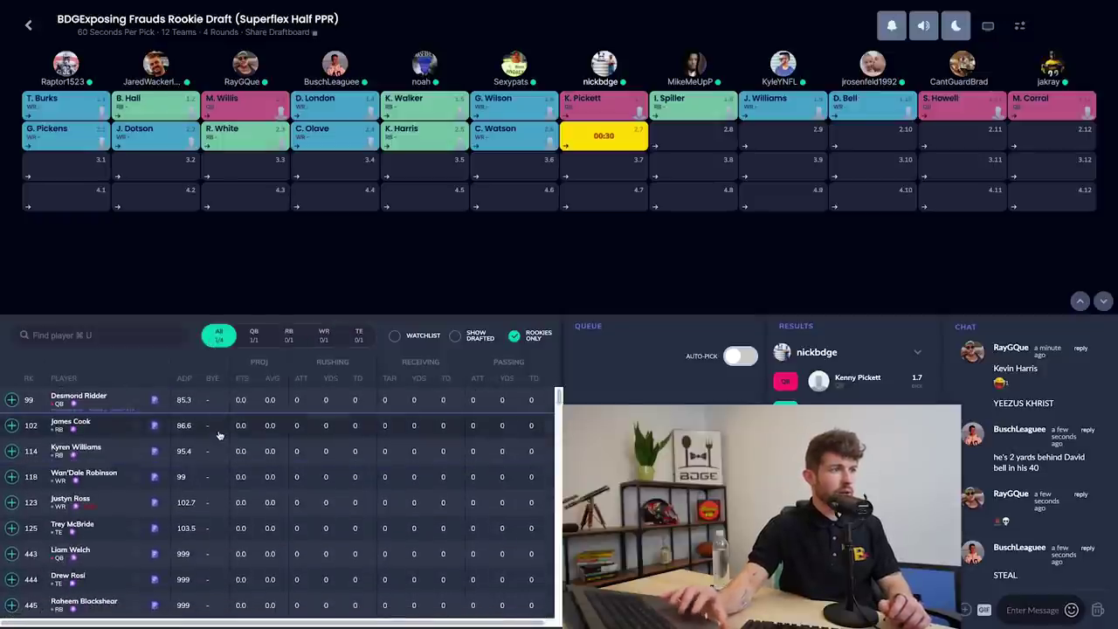
pyautogui.click(253, 336)
pyautogui.click(289, 335)
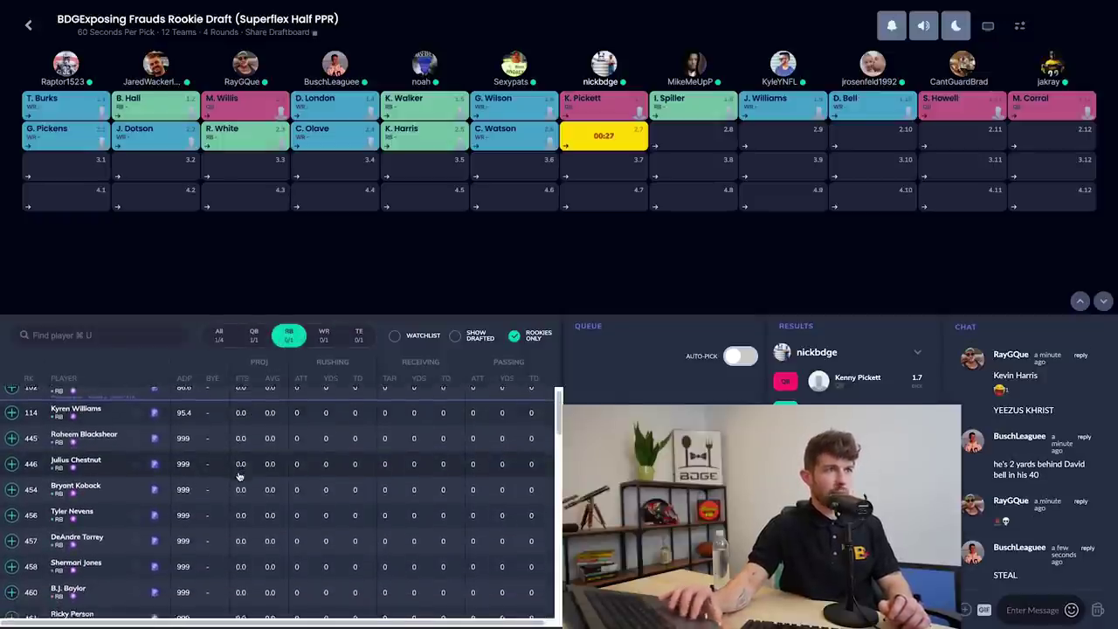
pyautogui.scroll(-3, 238, 476)
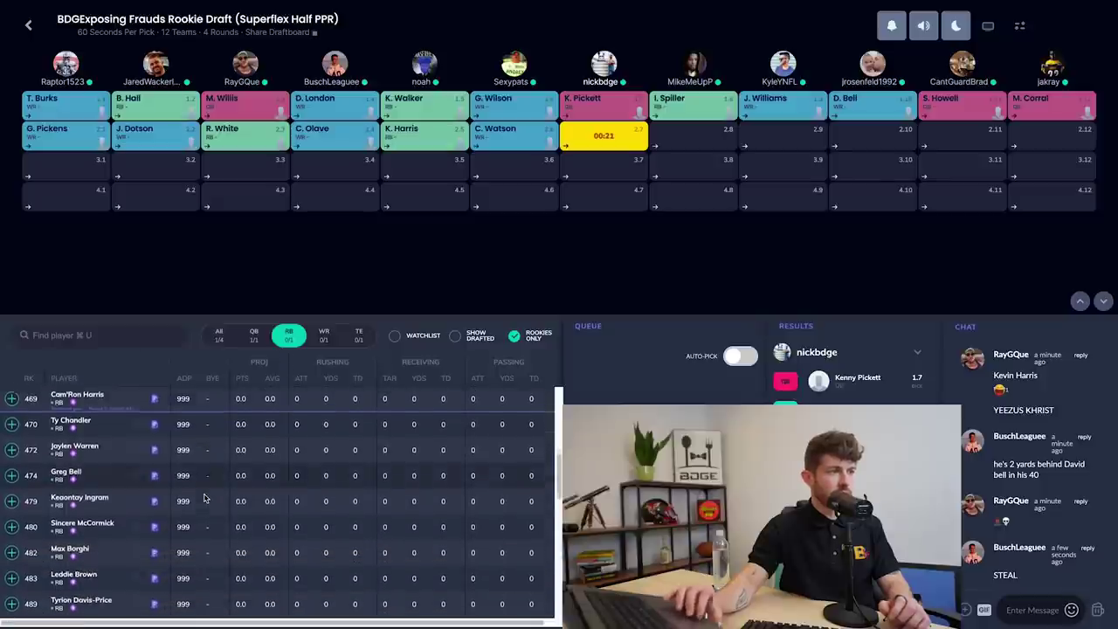
pyautogui.scroll(-1, 204, 498)
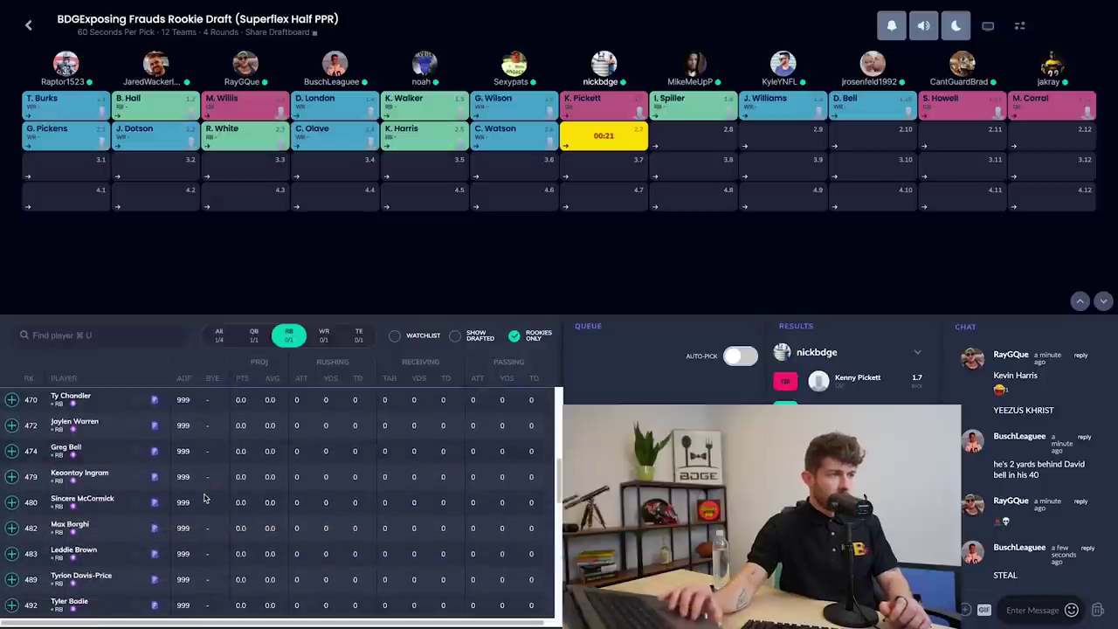
pyautogui.scroll(-1, 205, 498)
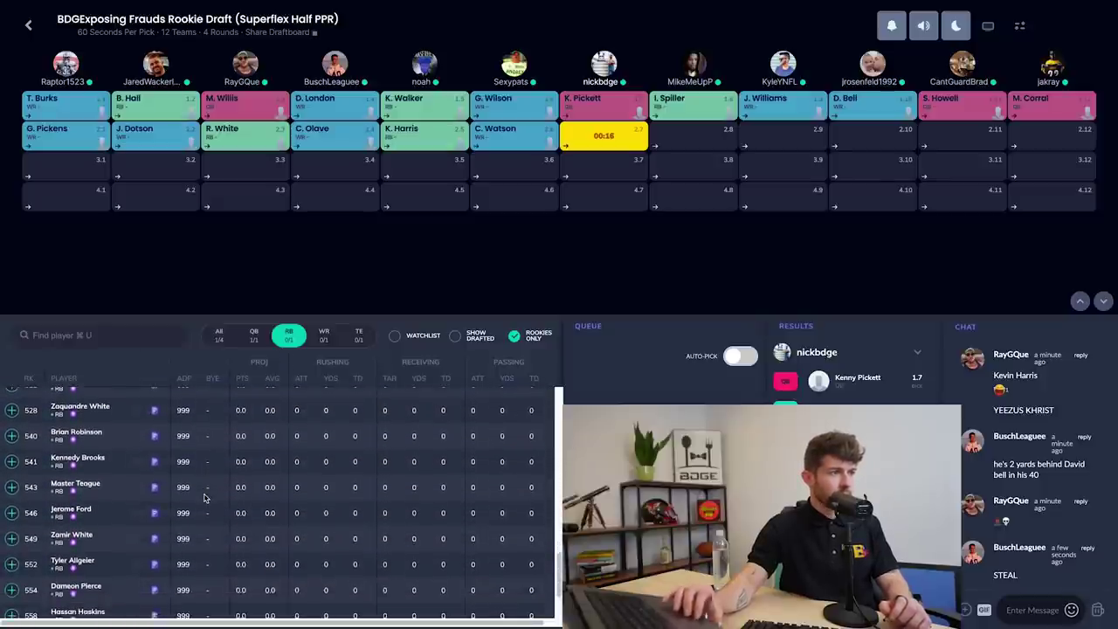
pyautogui.scroll(-1, 204, 498)
pyautogui.scroll(-1, 205, 497)
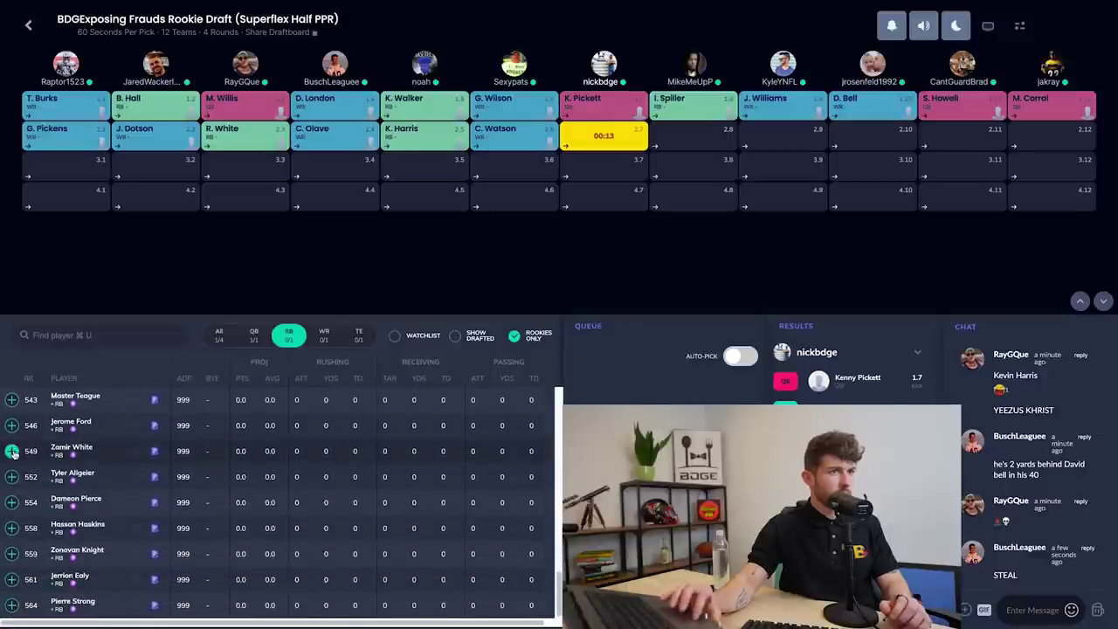
pyautogui.click(14, 451)
pyautogui.click(324, 334)
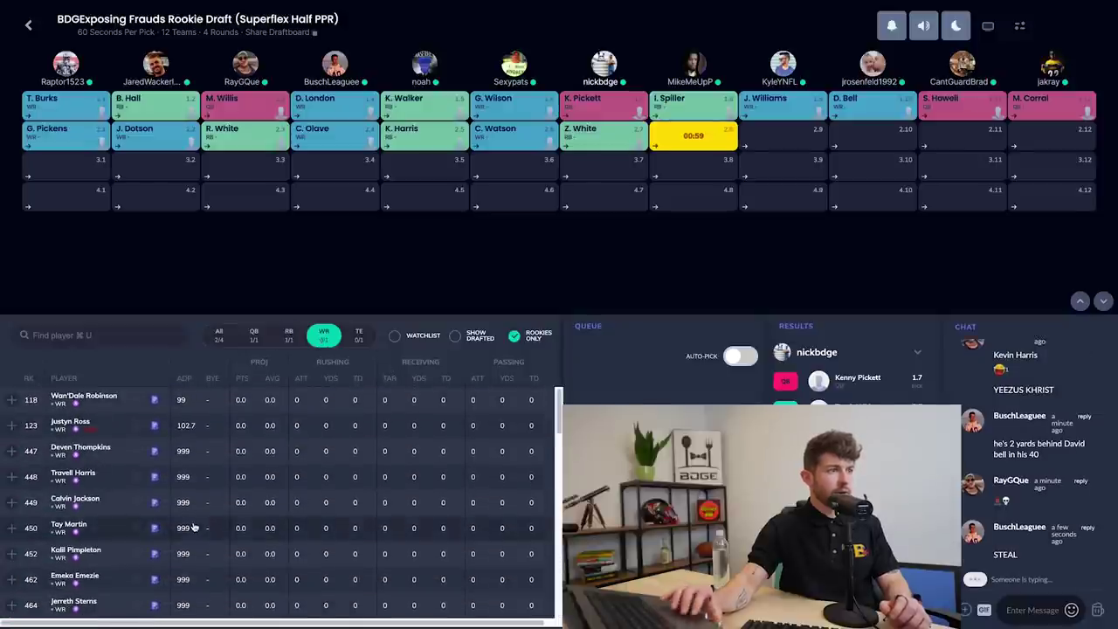
pyautogui.scroll(-4, 150, 453)
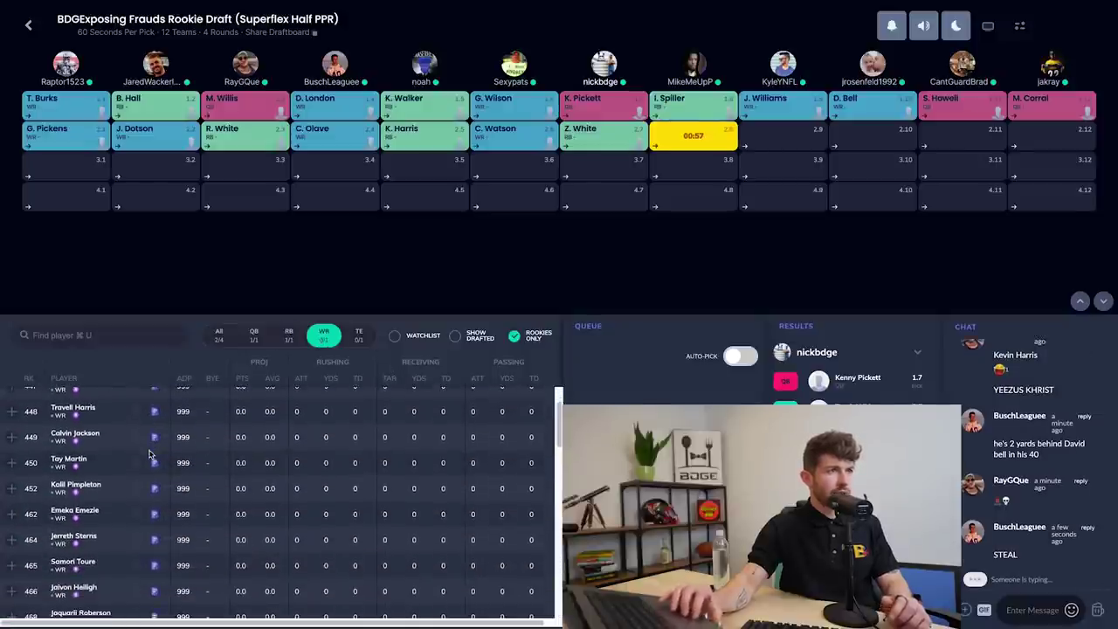
pyautogui.scroll(-7, 150, 453)
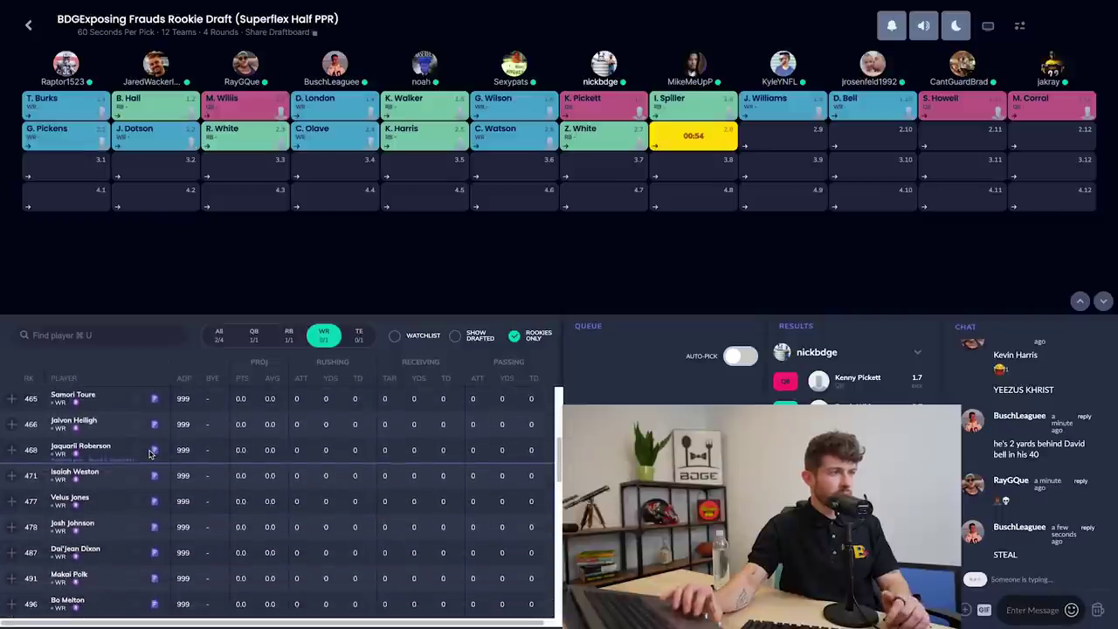
# Step: Add wide receiver Wan'Dale Robinson to the draft queue from the WR list
pyautogui.scroll(-12, 150, 454)
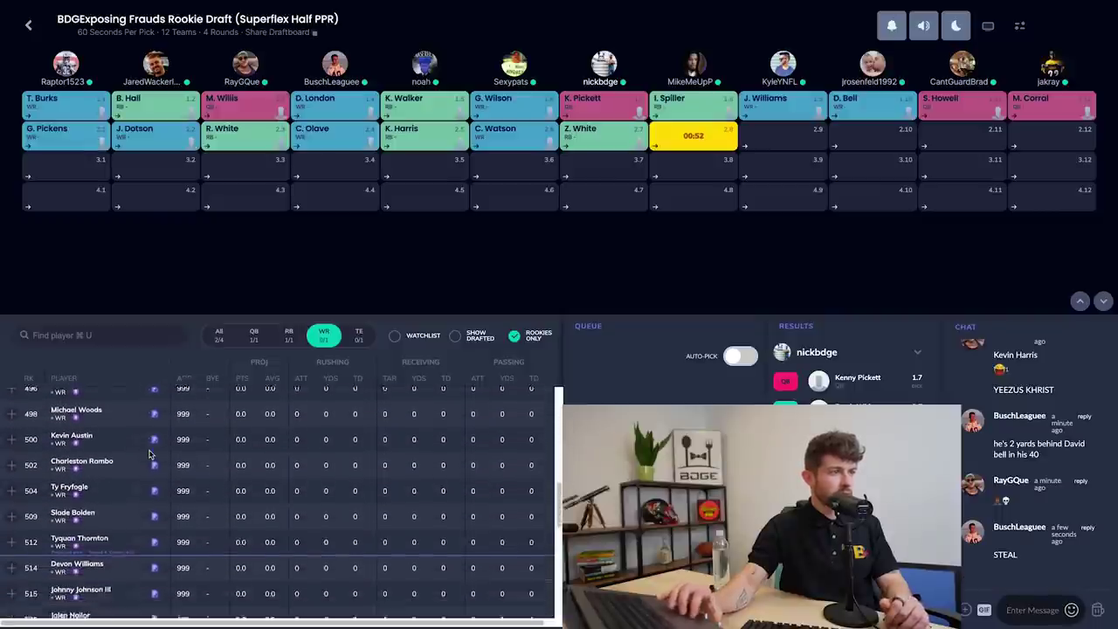
pyautogui.scroll(9, 150, 453)
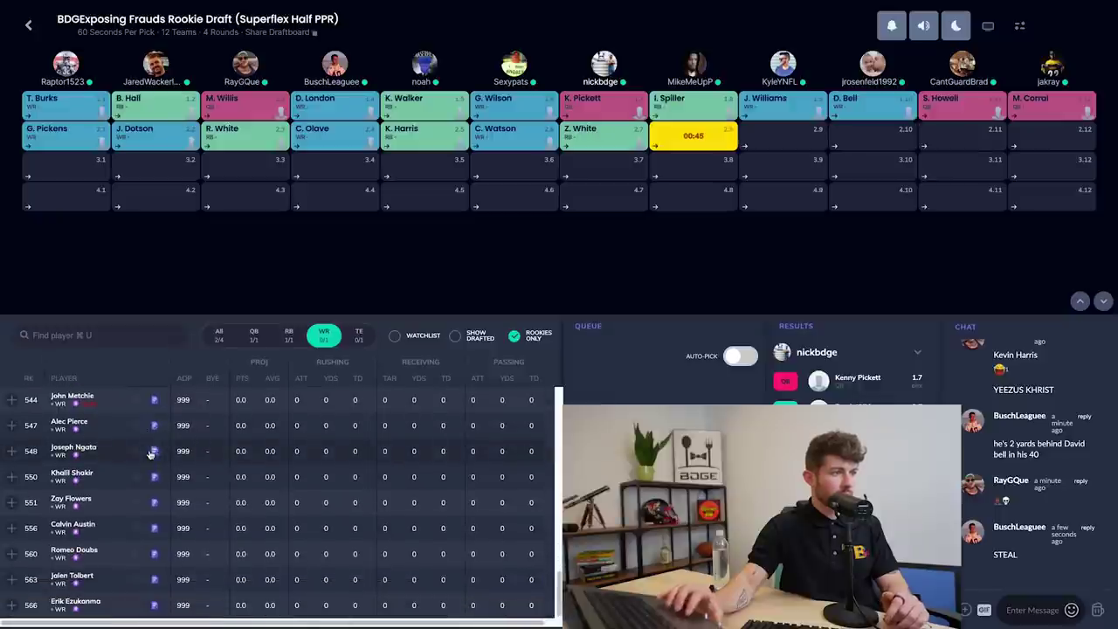
pyautogui.scroll(15, 150, 453)
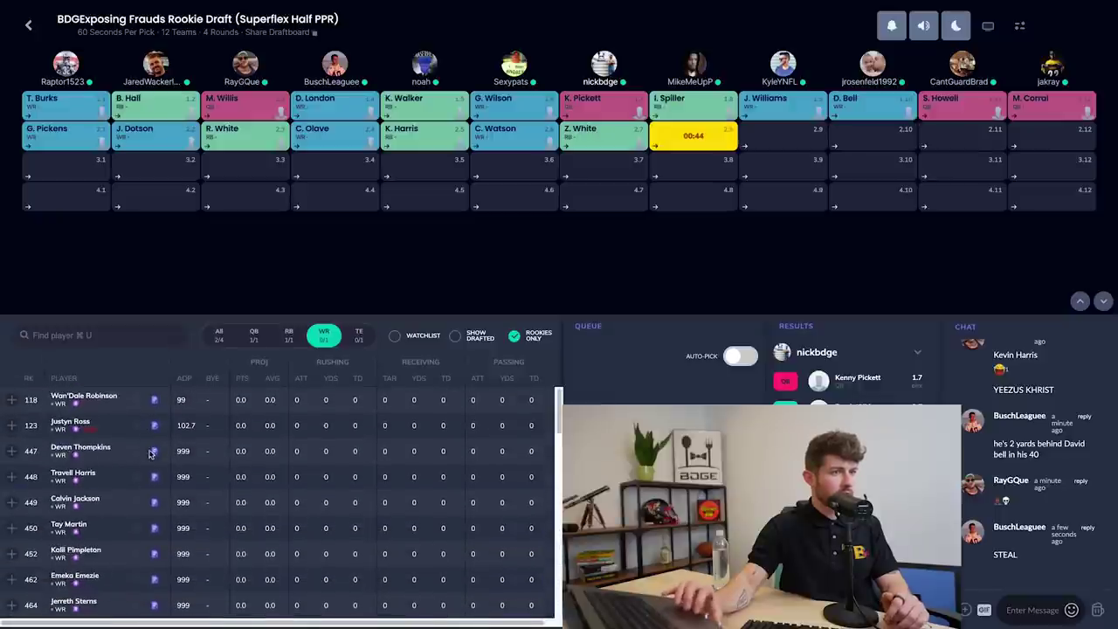
pyautogui.click(11, 399)
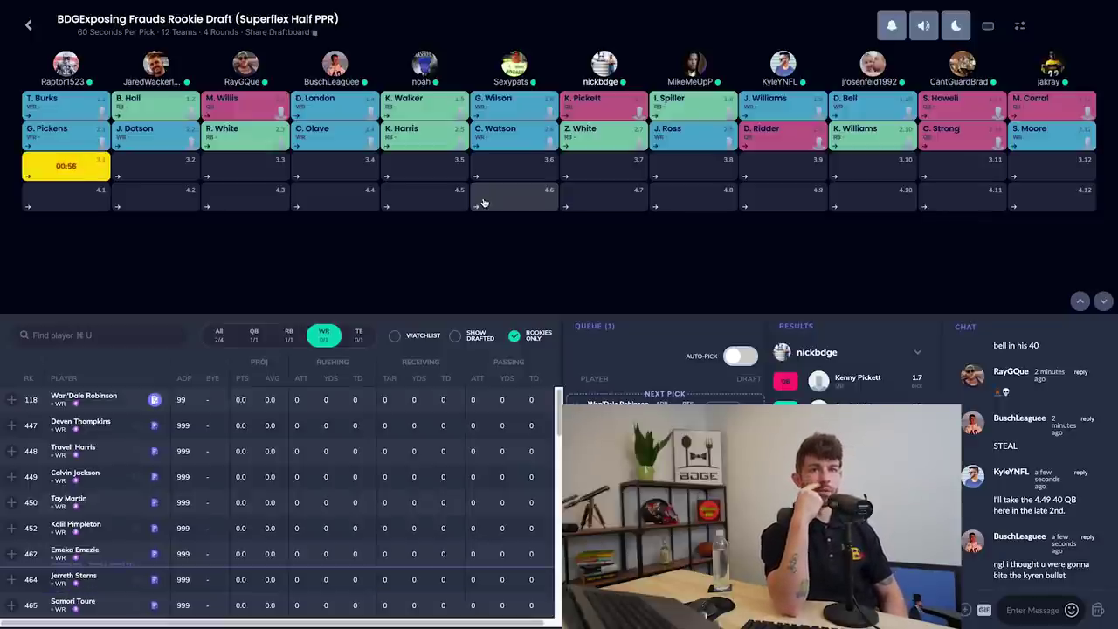
# Step: Focus the chat box while the other teams make third-round picks 3.1–3.5
pyautogui.click(1037, 606)
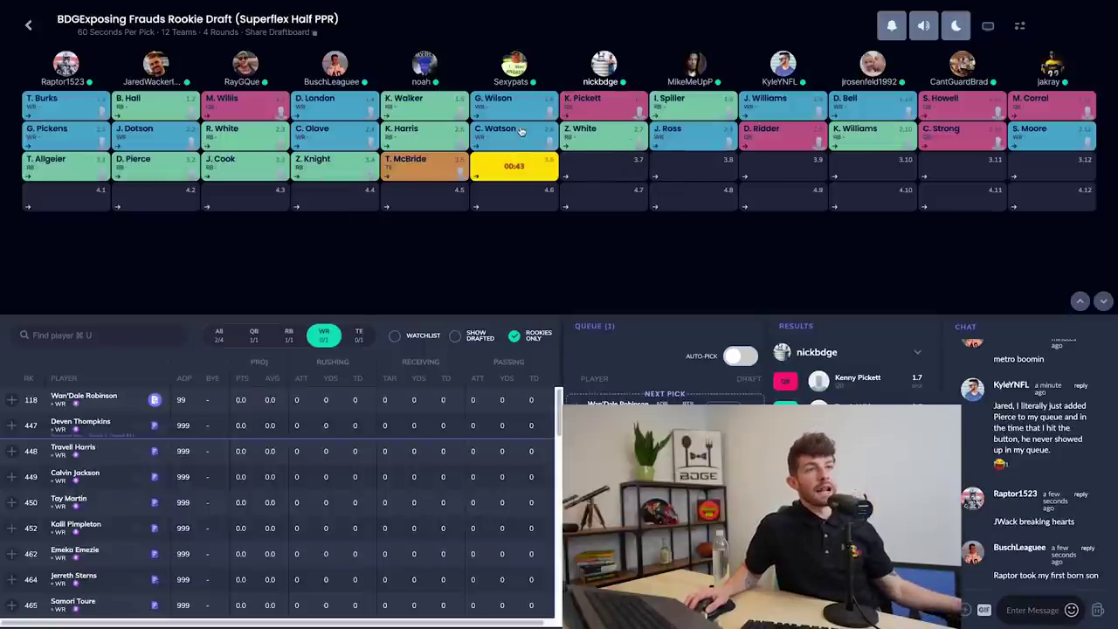
# Step: Queue running backs Keontay Ingram, Jerome Ford and Pierre Strong
pyautogui.scroll(-3, 158, 454)
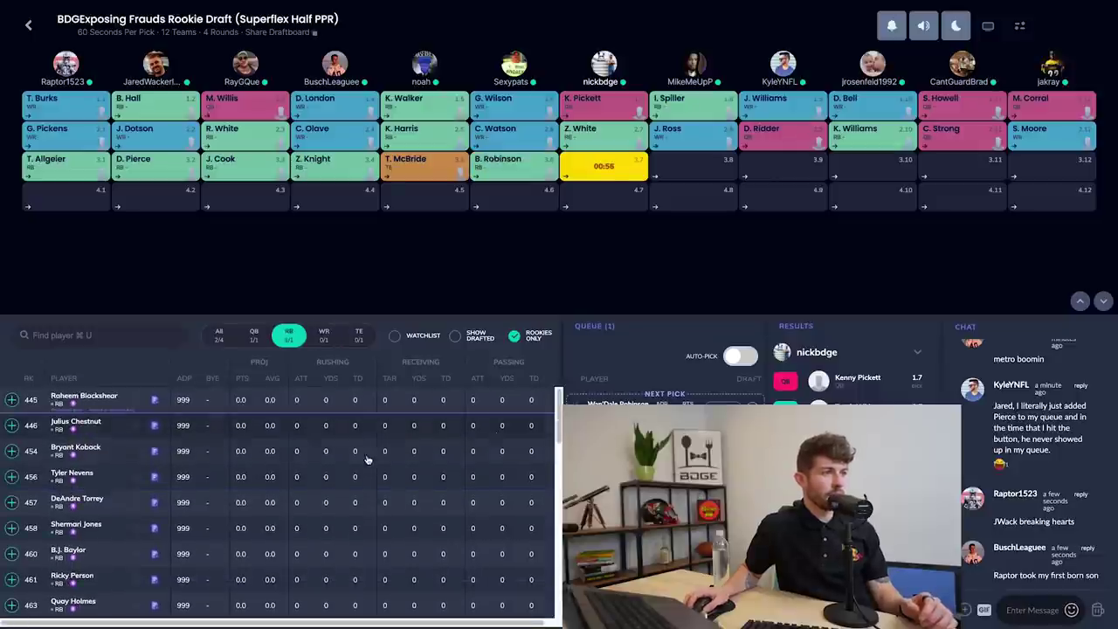
pyautogui.scroll(-1, 363, 461)
pyautogui.scroll(-3, 363, 460)
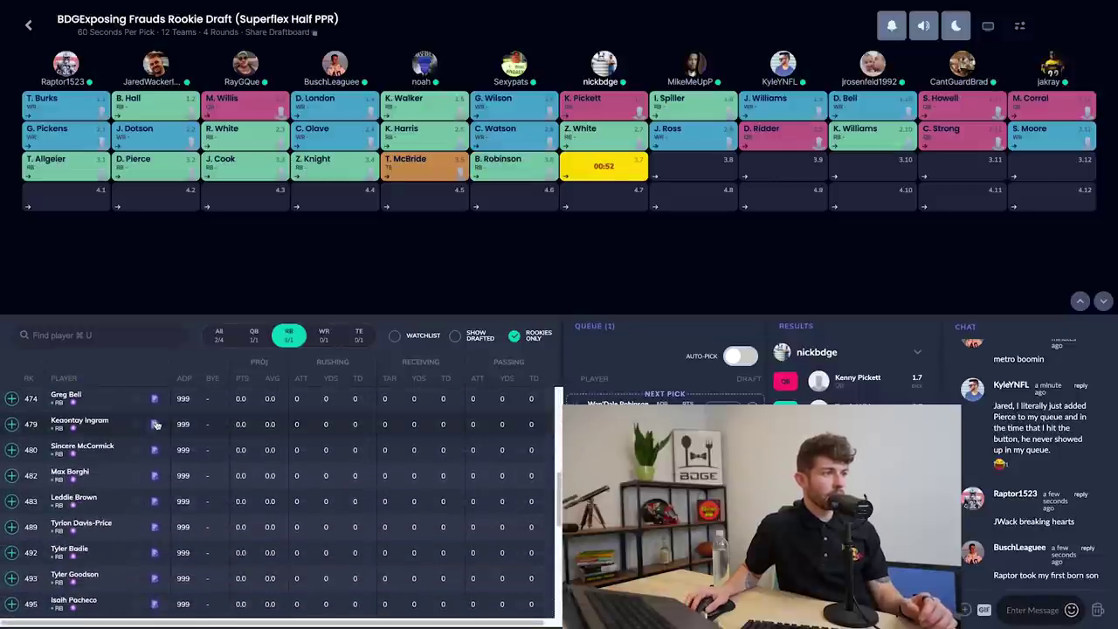
pyautogui.click(155, 425)
pyautogui.scroll(-3, 155, 425)
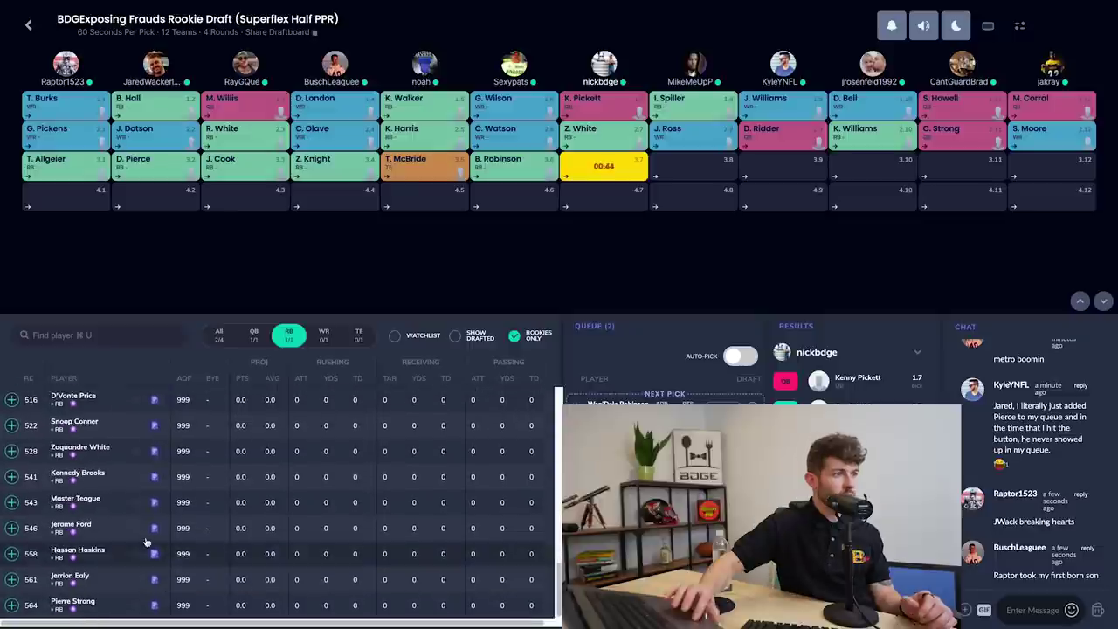
pyautogui.click(155, 527)
pyautogui.click(154, 605)
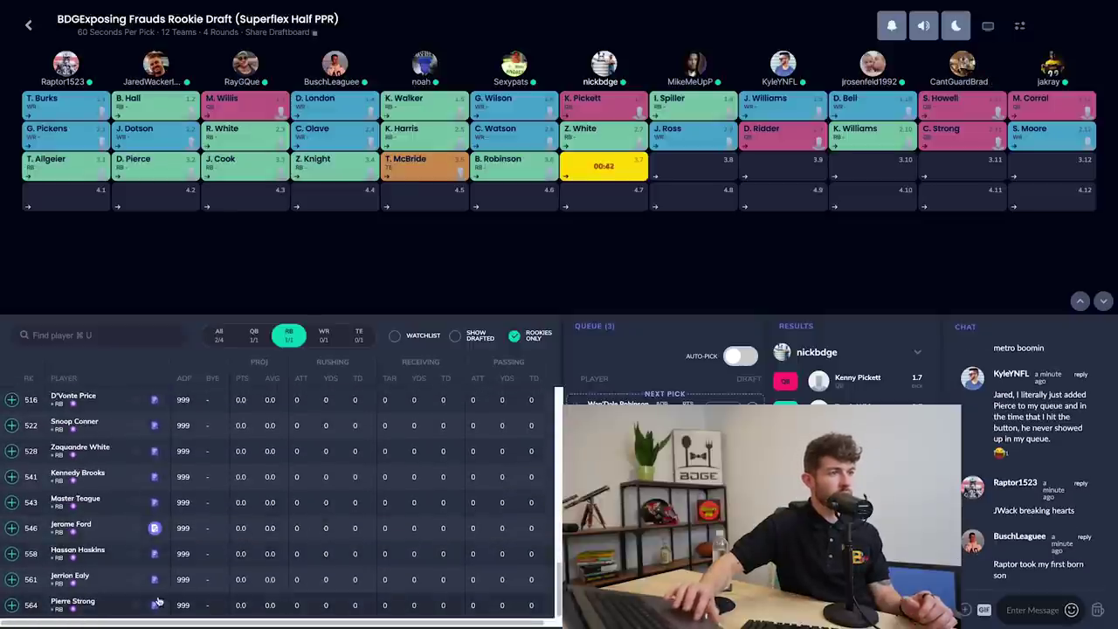
# Step: Filter to wide receivers and queue John Metchie, Alec Pierce and Calvin Austin
pyautogui.click(323, 336)
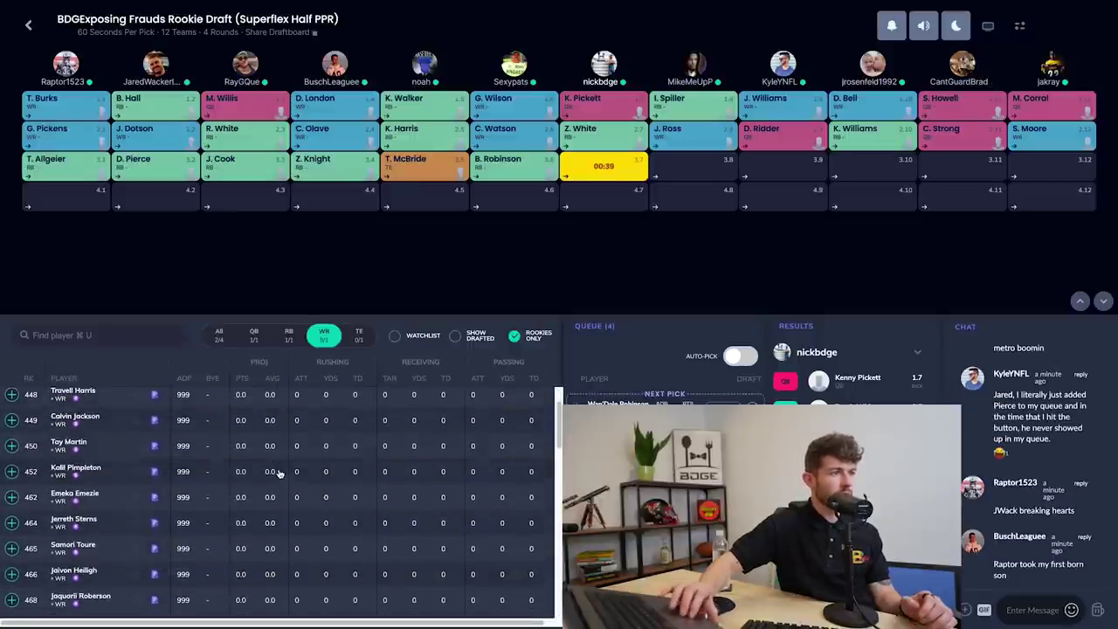
pyautogui.scroll(-3, 279, 472)
pyautogui.scroll(-6, 279, 472)
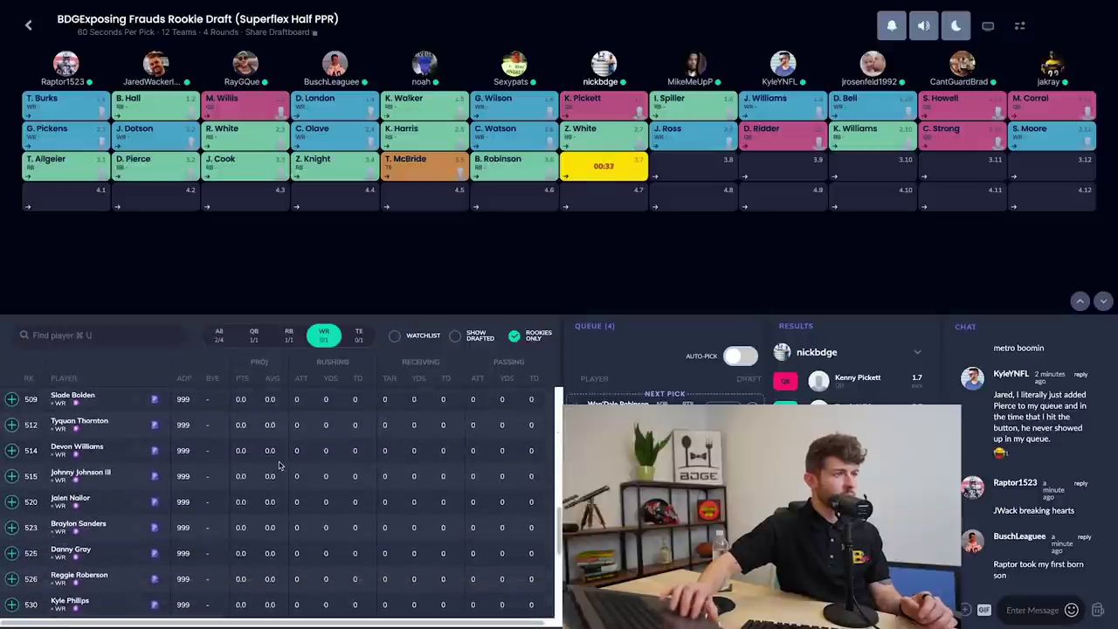
pyautogui.scroll(-1, 183, 485)
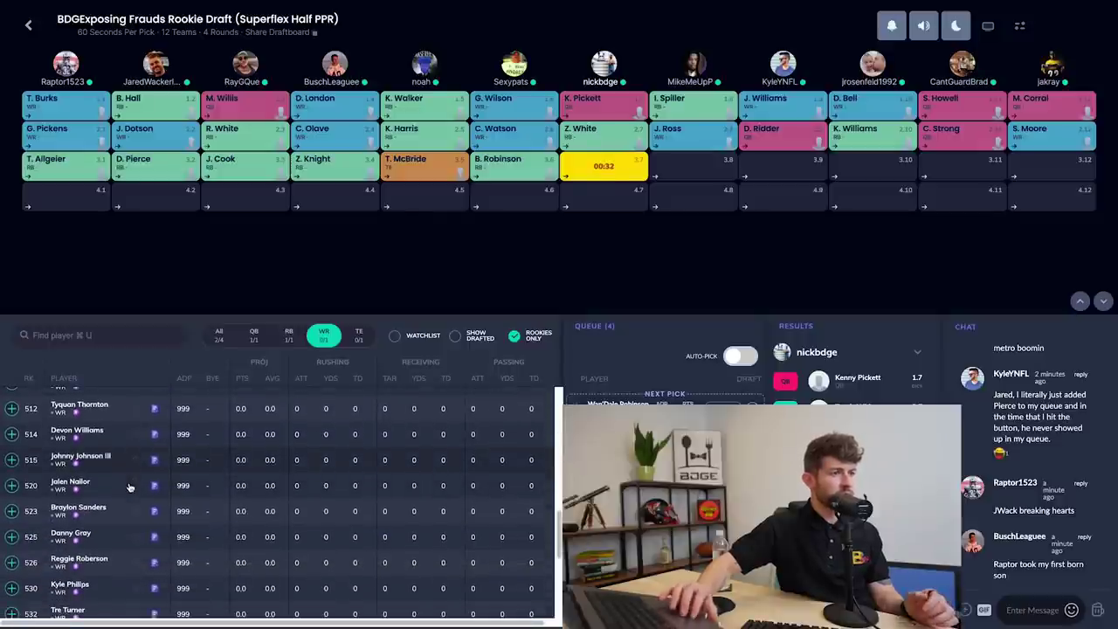
pyautogui.scroll(-3, 229, 456)
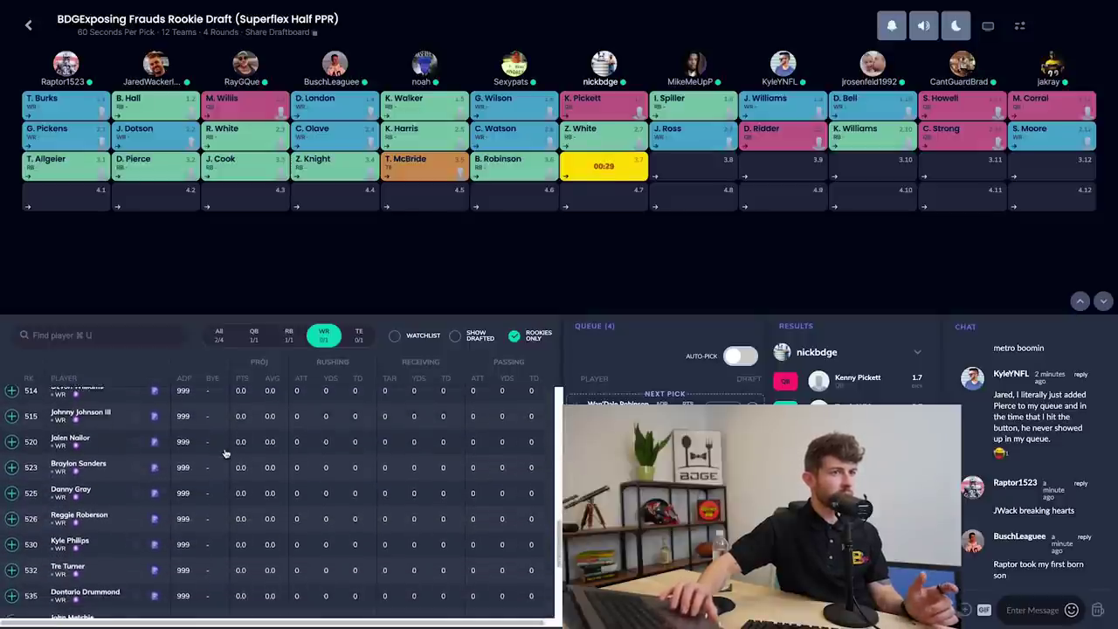
pyautogui.scroll(-3, 170, 472)
pyautogui.click(154, 496)
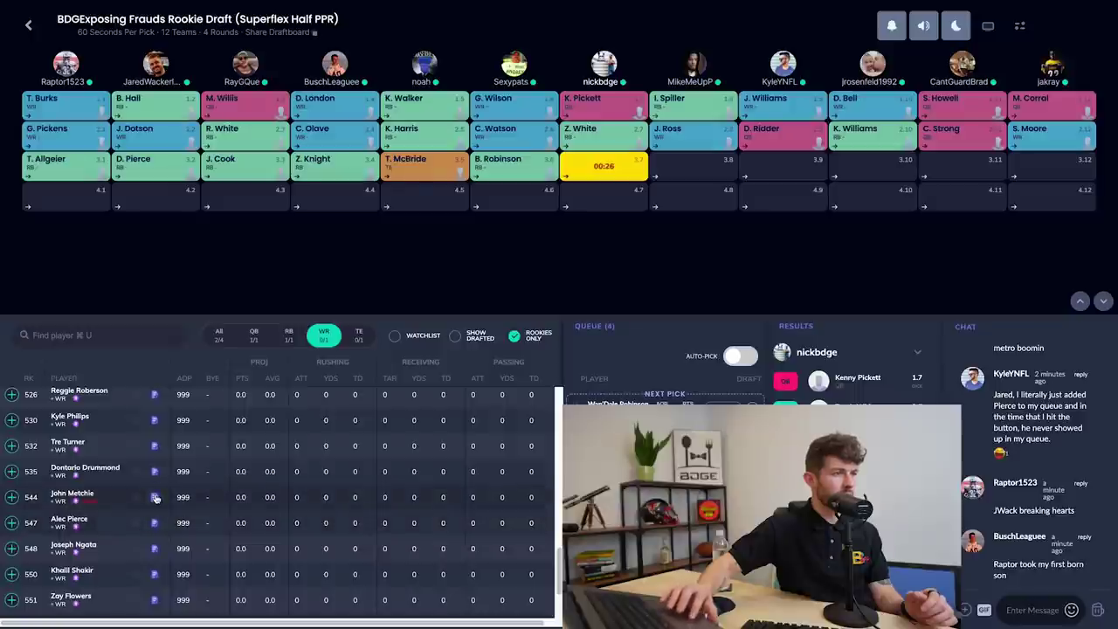
pyautogui.scroll(-1, 200, 507)
pyautogui.scroll(-2, 227, 519)
pyautogui.click(155, 463)
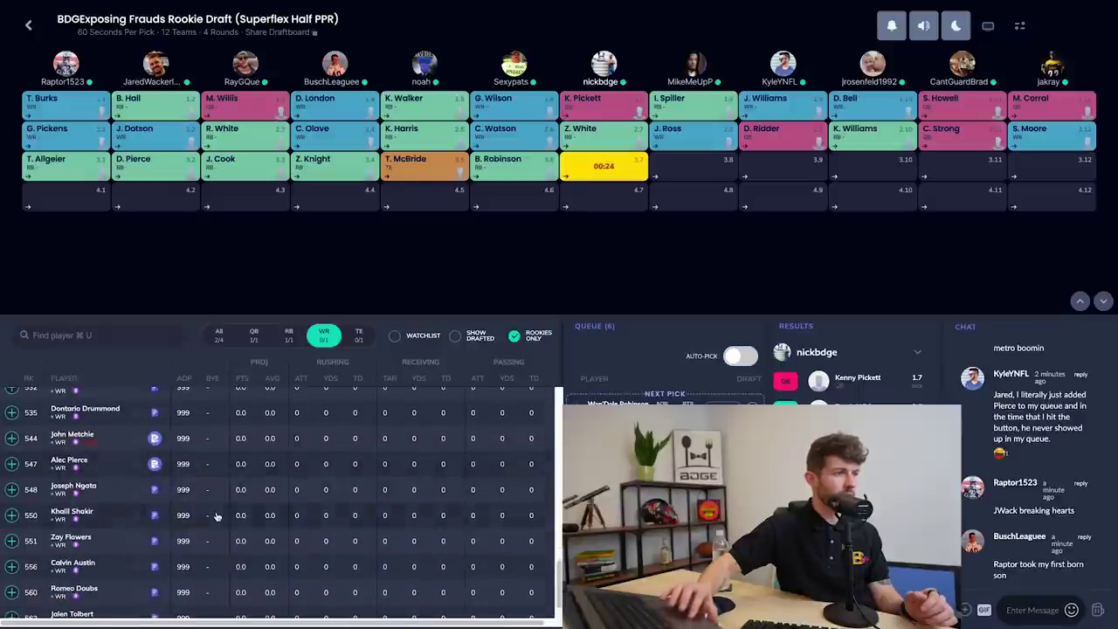
pyautogui.scroll(-2, 159, 534)
pyautogui.click(154, 530)
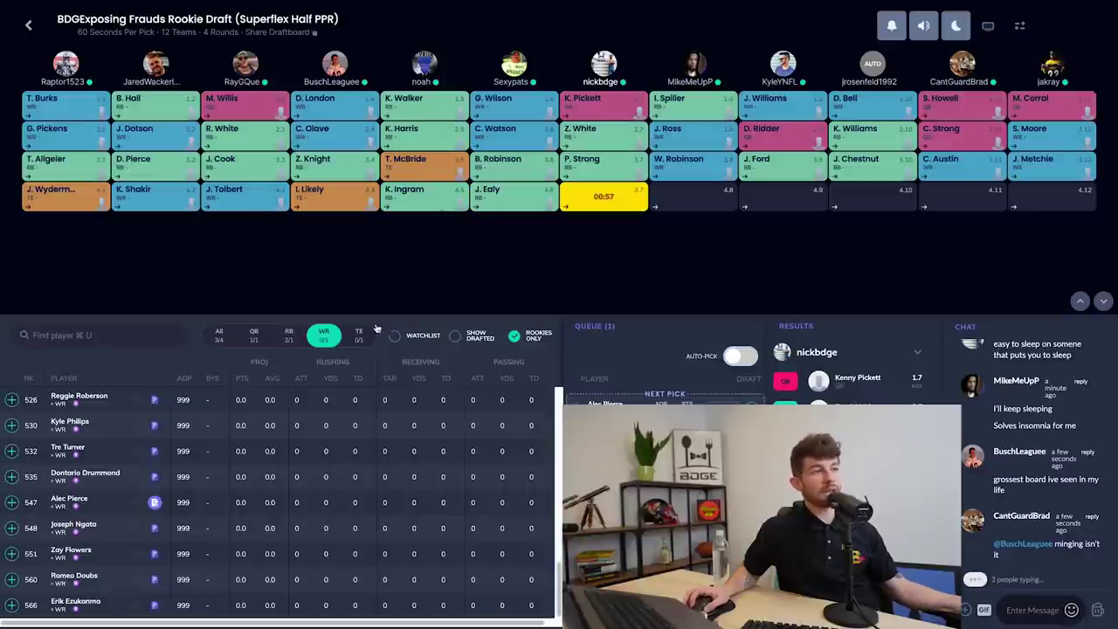
pyautogui.click(253, 335)
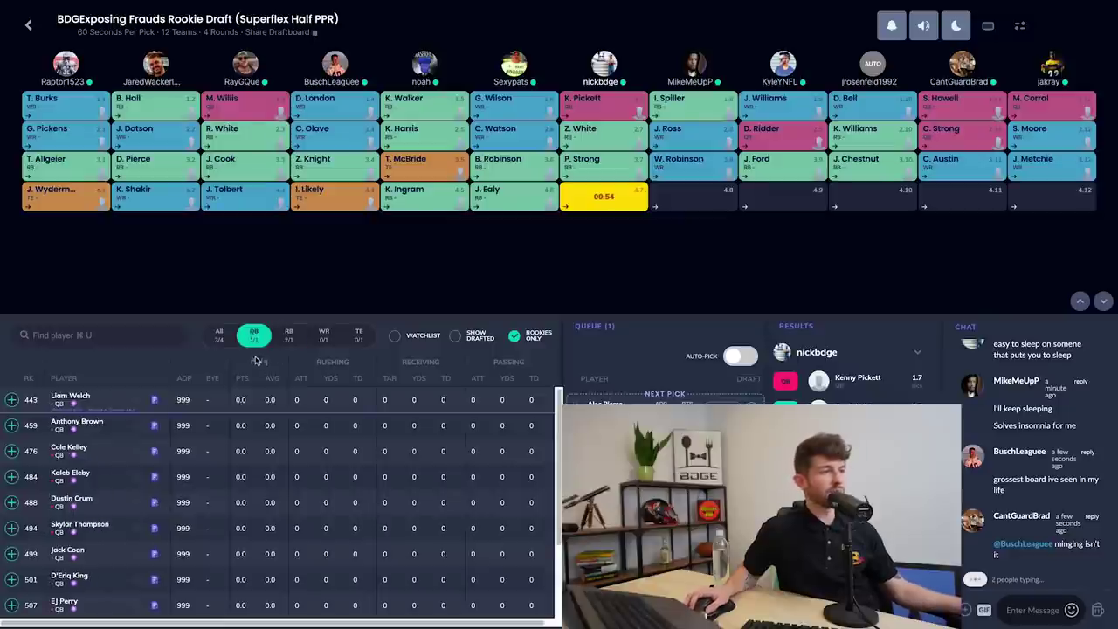
pyautogui.click(219, 335)
pyautogui.click(288, 336)
pyautogui.click(323, 336)
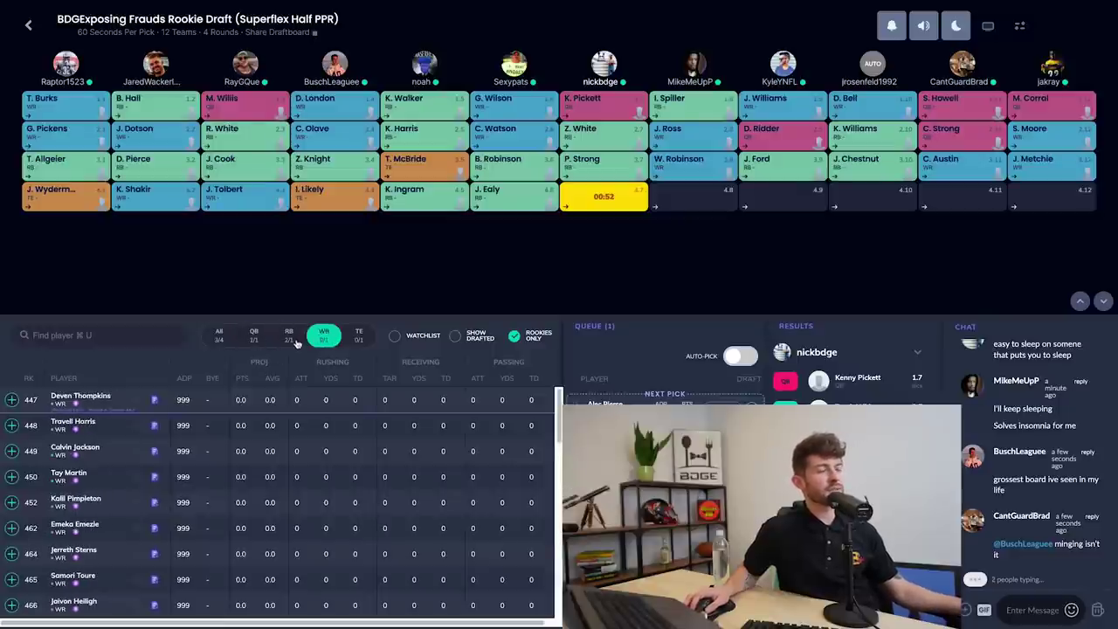